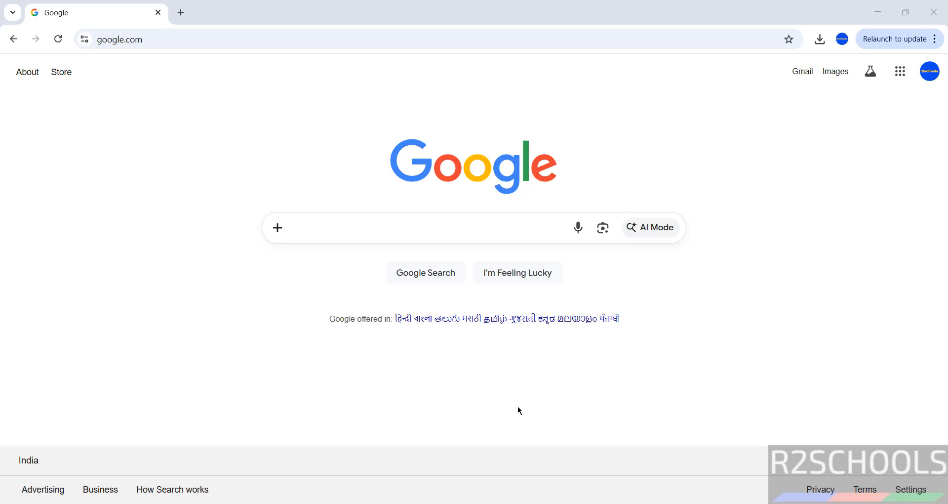
Step: Go to python.org and open its Downloads page
click(174, 41)
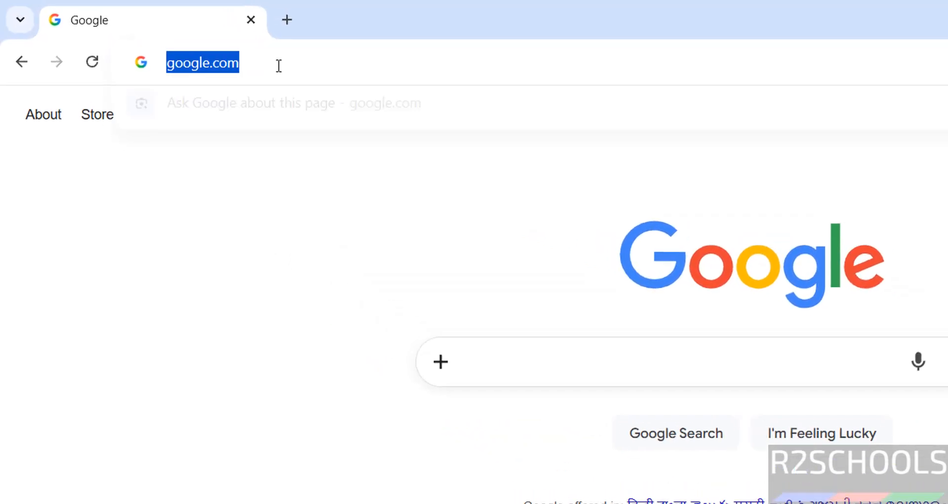
text(python.org)
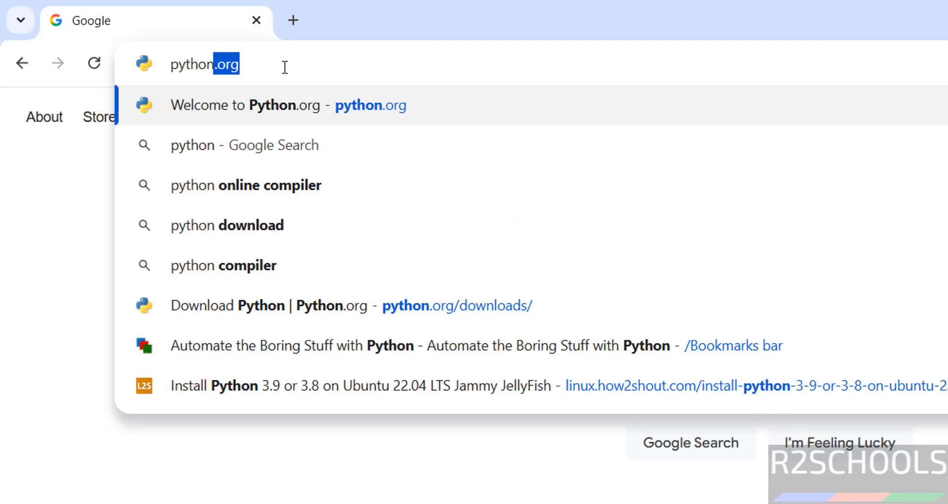
key(Return)
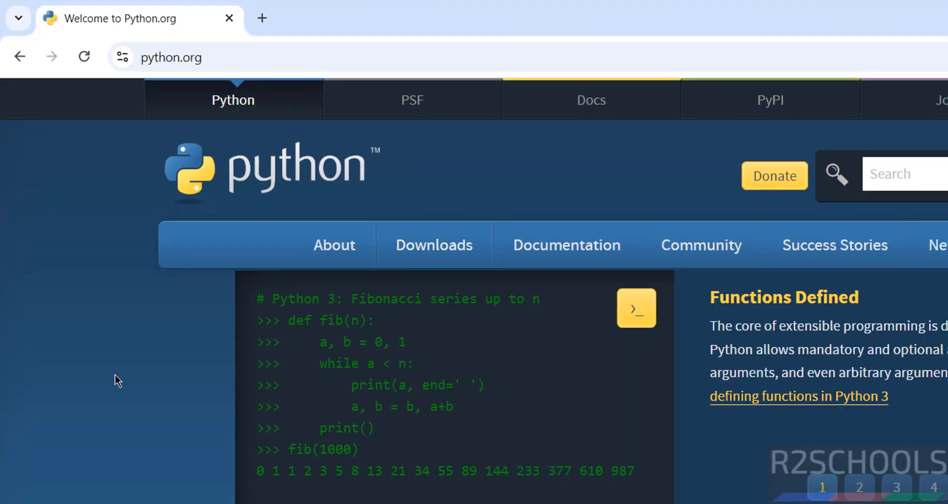
mouse_move(441, 270)
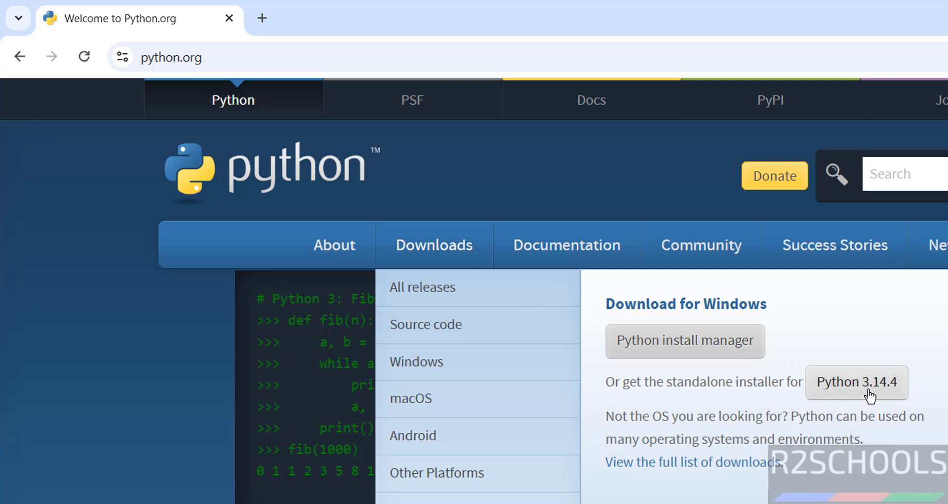
click(430, 242)
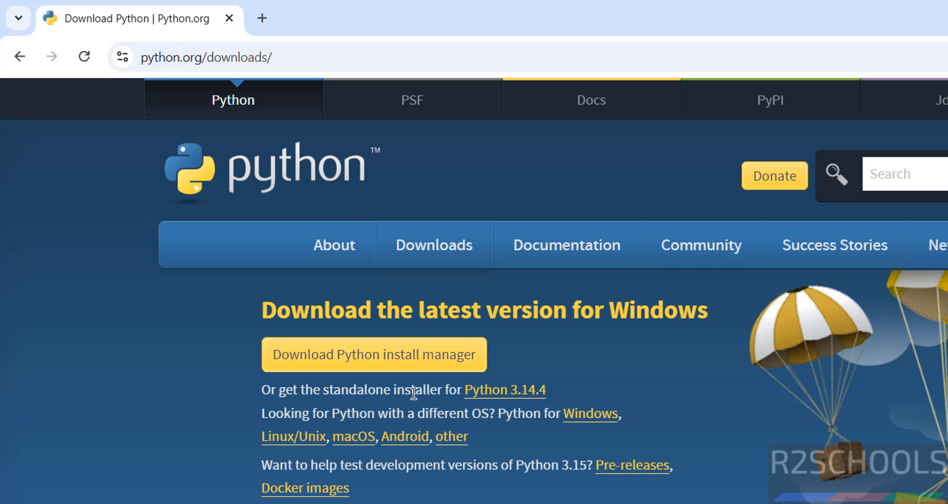
Step: Download the standalone Python 3.14.4 installer and launch python-3.14.4-amd64.exe from the browser's download history
click(498, 394)
key(ctrl+j)
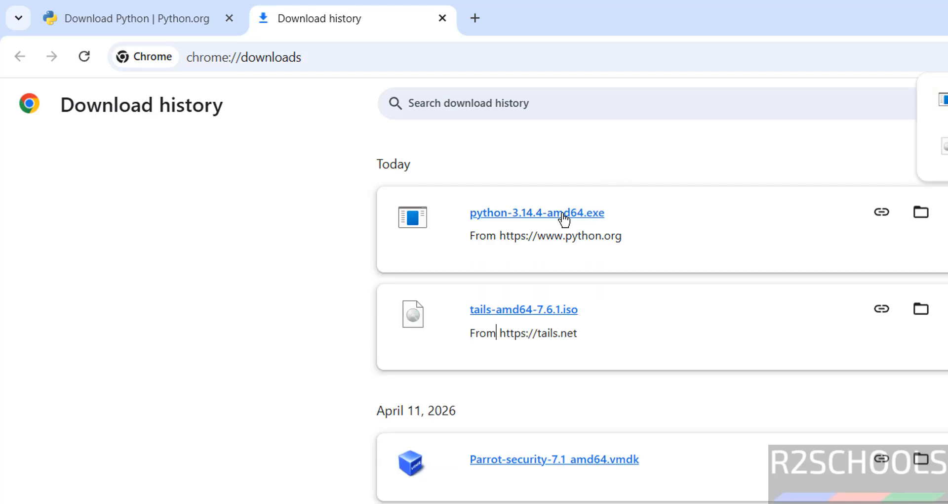
click(477, 166)
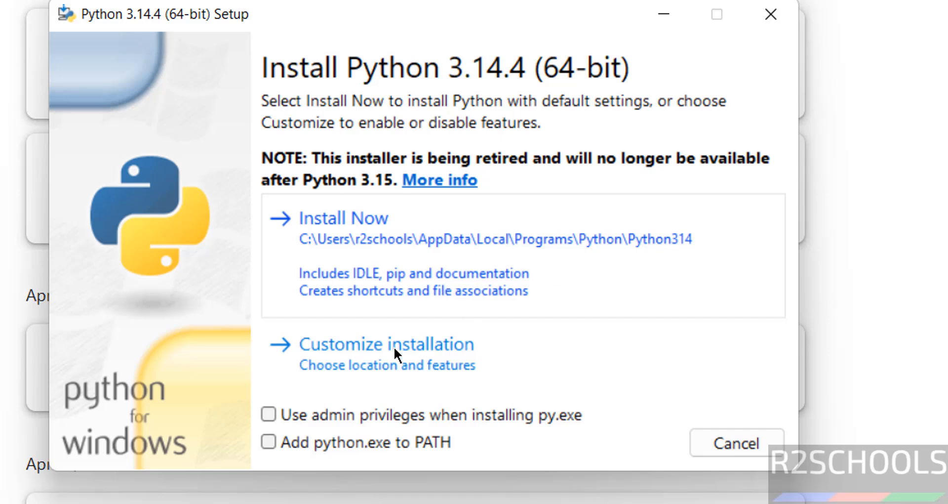
Step: Enable admin privileges for py.exe and adding python.exe to PATH, then choose a customized installation with all optional features
click(292, 416)
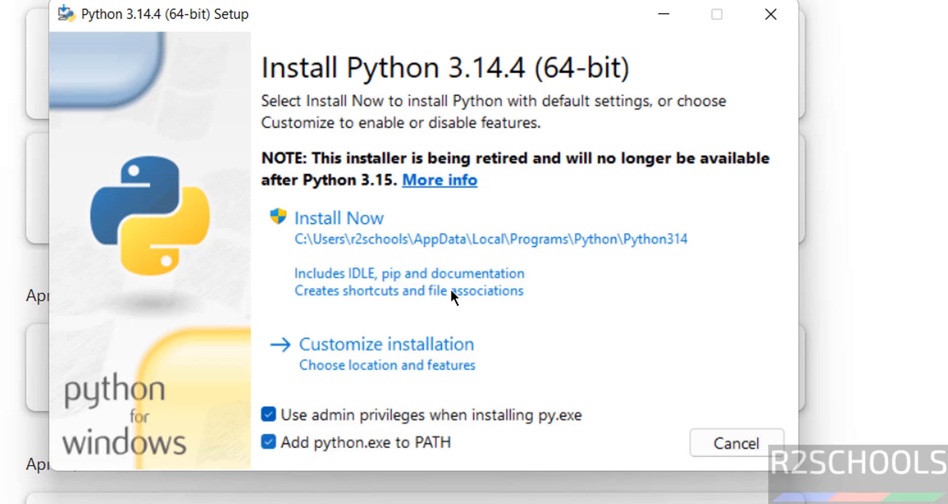
click(346, 366)
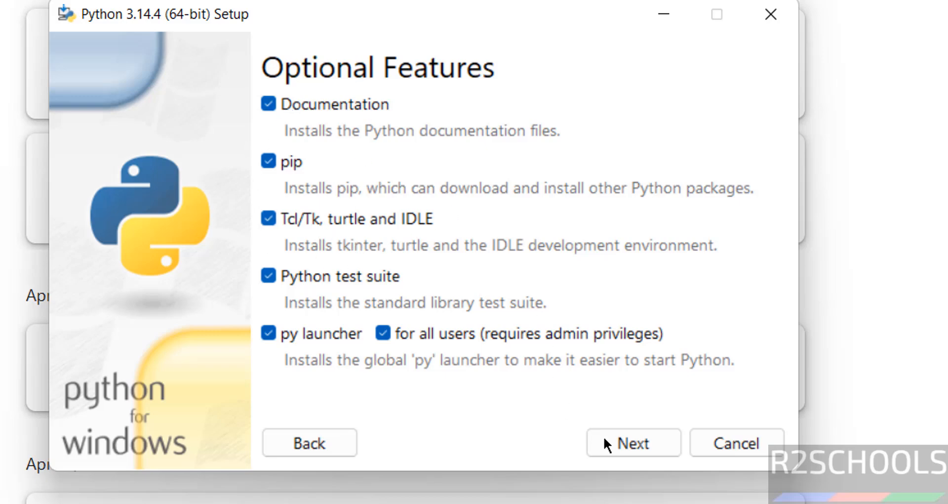
click(622, 441)
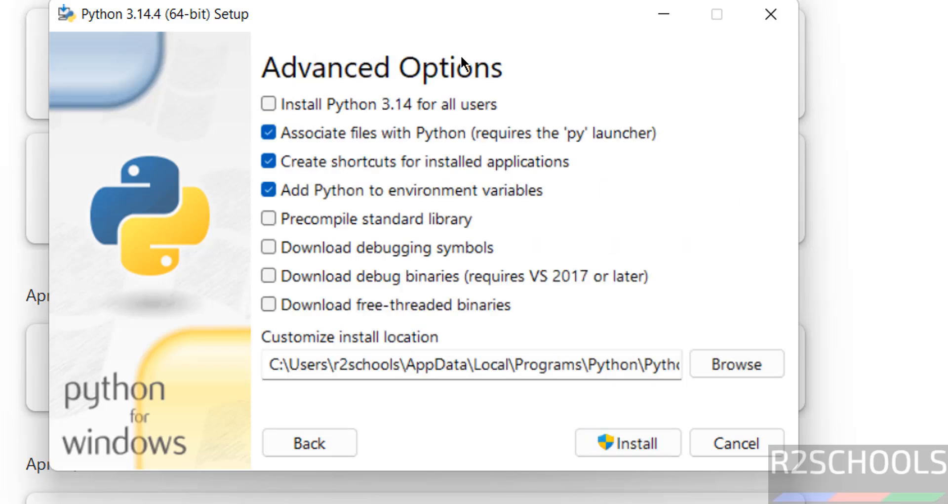
Step: Install Python for all users with debugging symbols, debug binaries and free-threaded binaries included, and close the finished setup
click(318, 102)
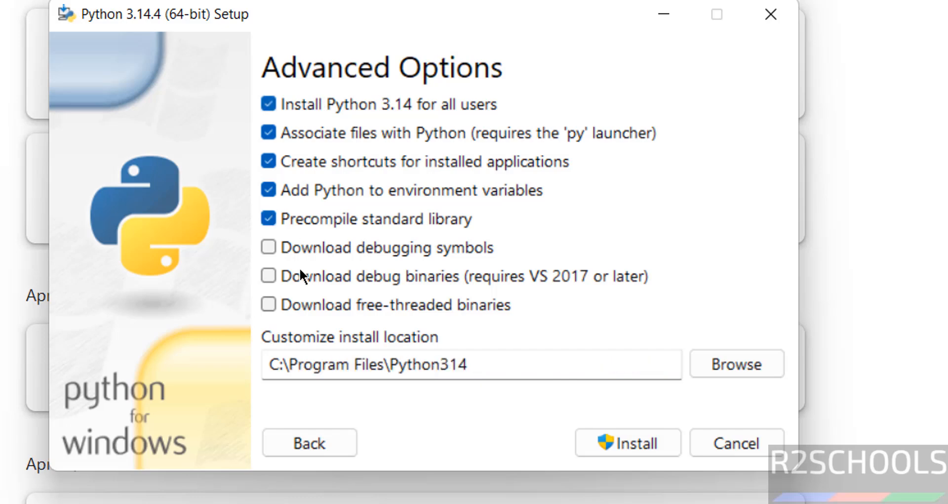
click(271, 304)
click(269, 275)
click(270, 239)
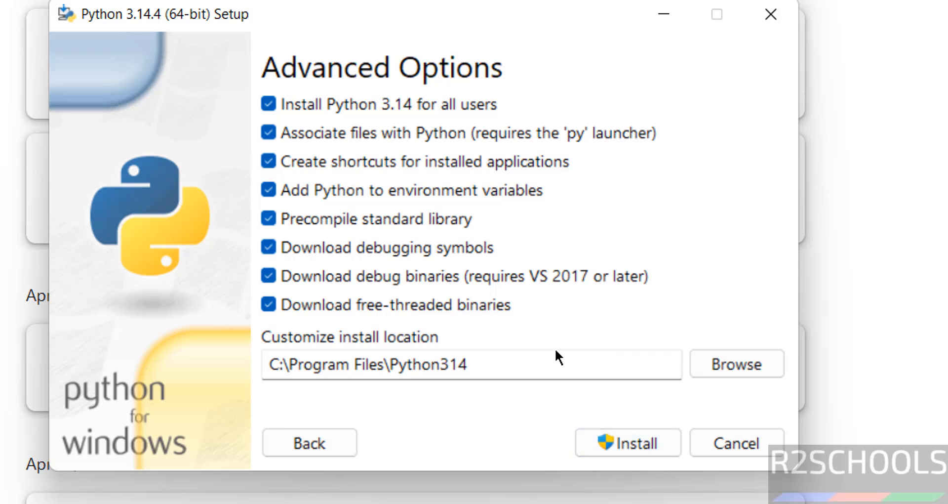
click(640, 436)
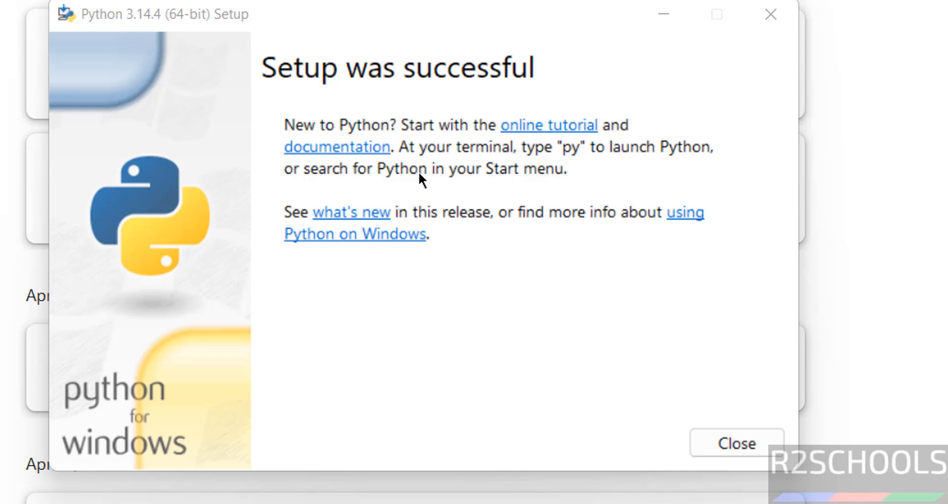
click(735, 443)
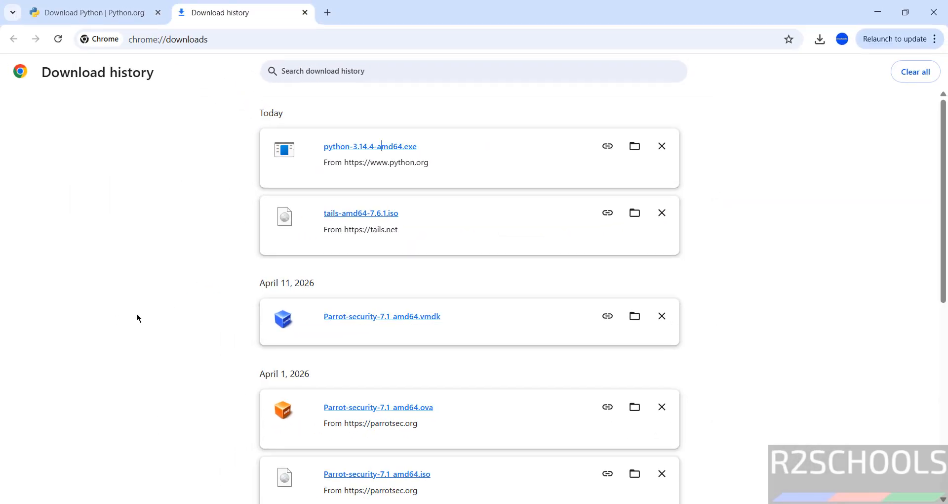
Step: Open a Command Prompt and start the interpreter with the python command
key(super+r)
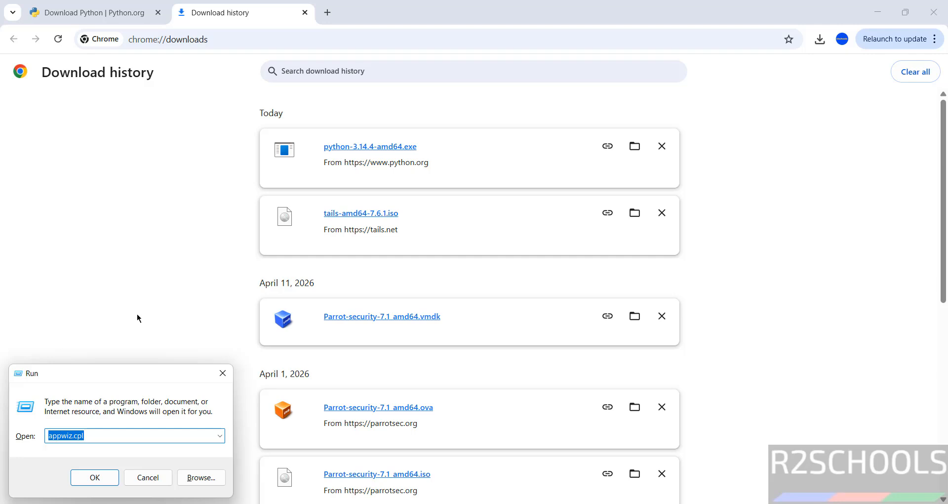
text(cmd)
key(Return)
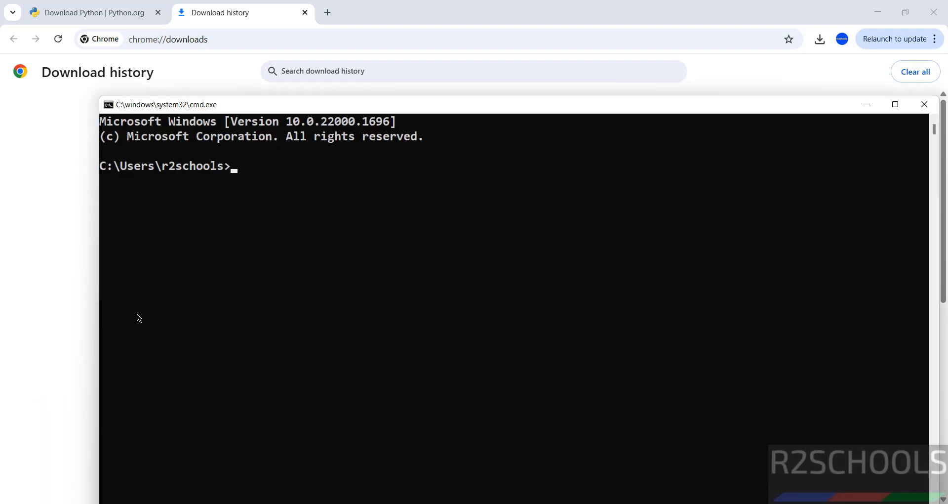
text(python)
key(Return)
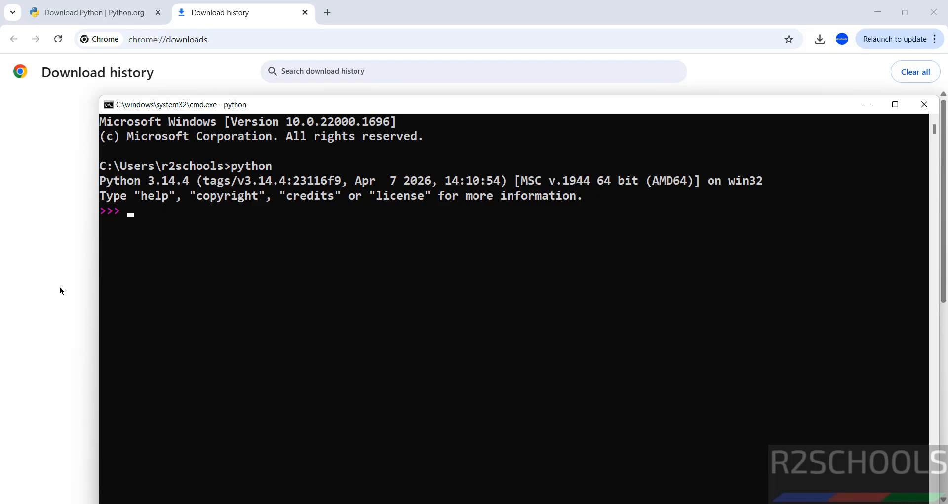
Step: Launch Python directly through the Windows Run dialog
key(super+r)
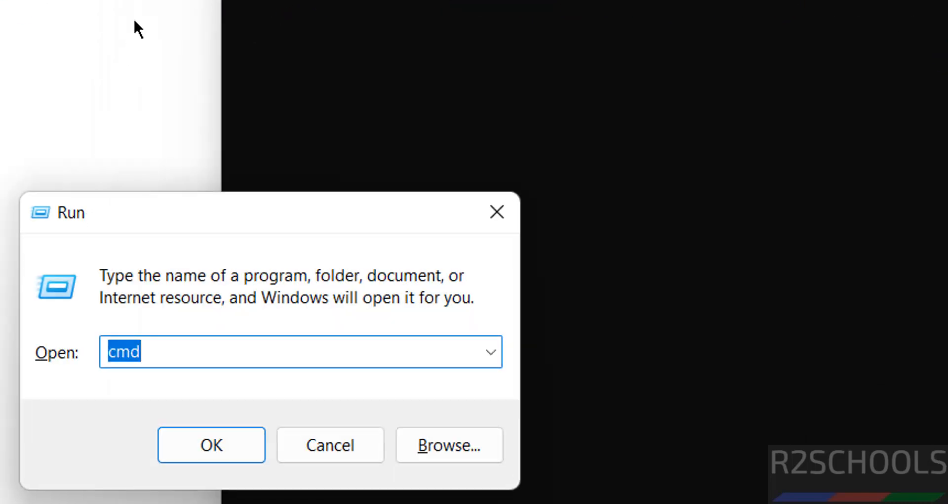
text(python)
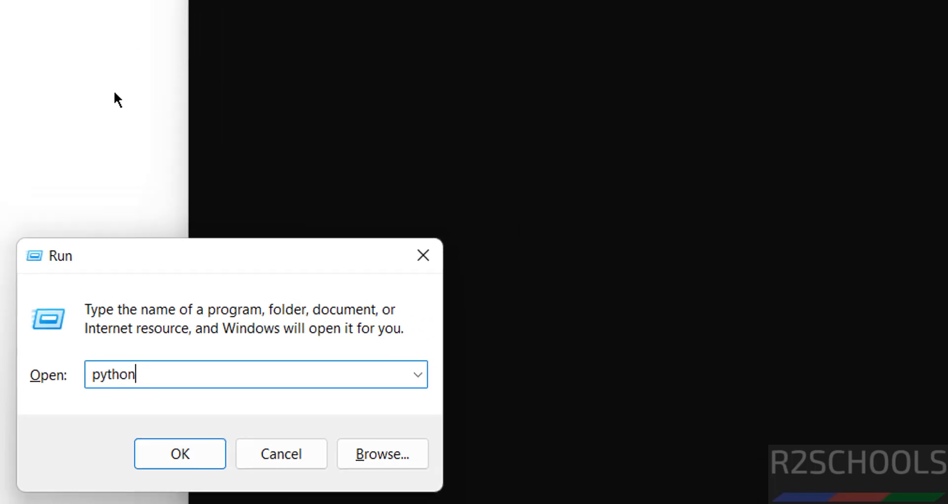
key(Return)
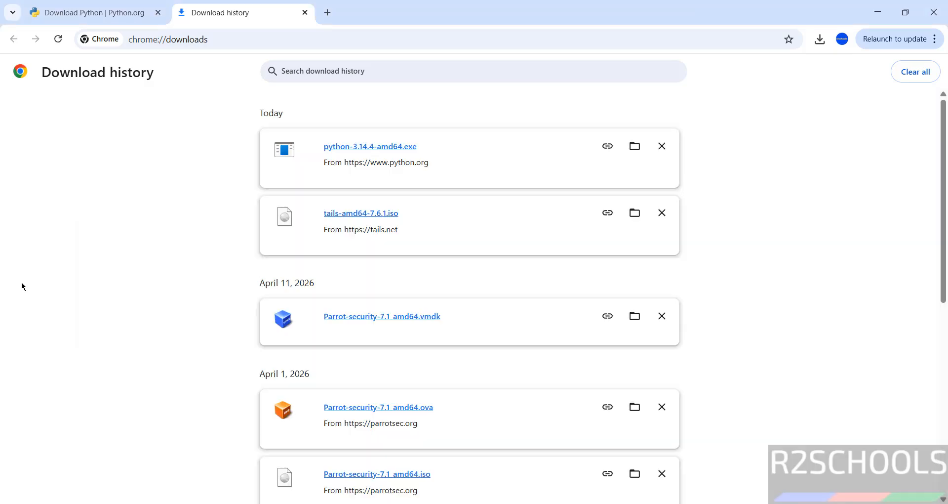
Step: Open IDLE (Python 3.14 64-bit) from the Python 3.14 folder among the installed Windows apps
key(super)
click(605, 121)
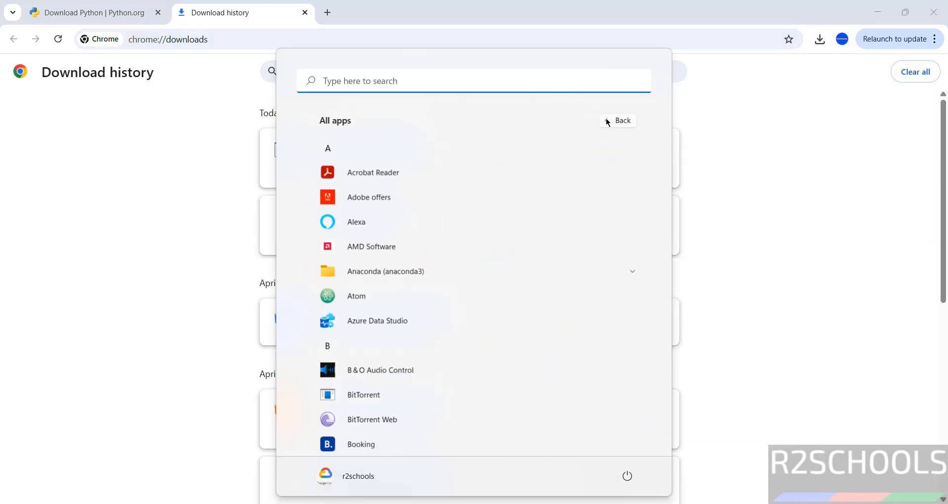
drag(667, 150, 675, 344)
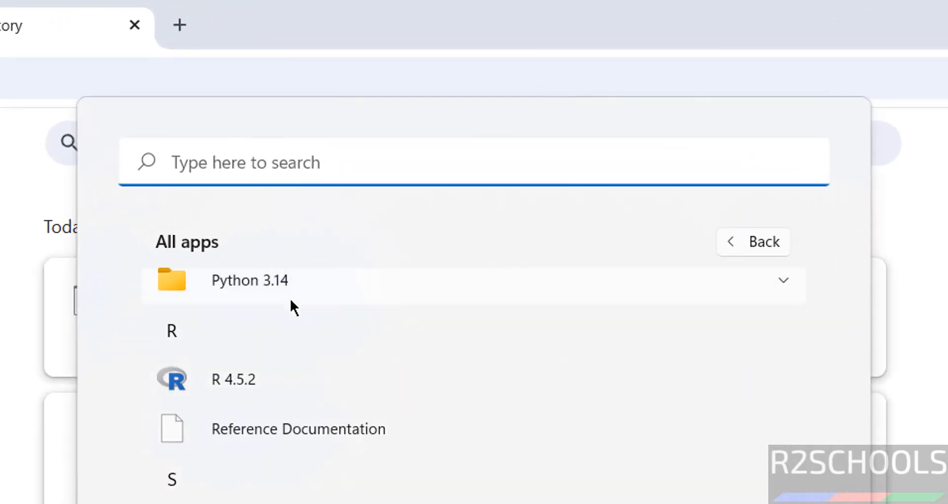
click(290, 291)
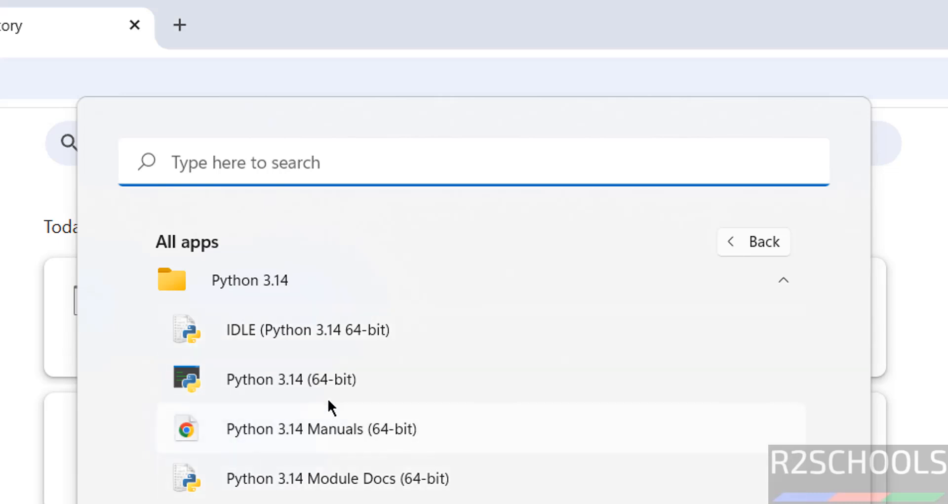
click(303, 332)
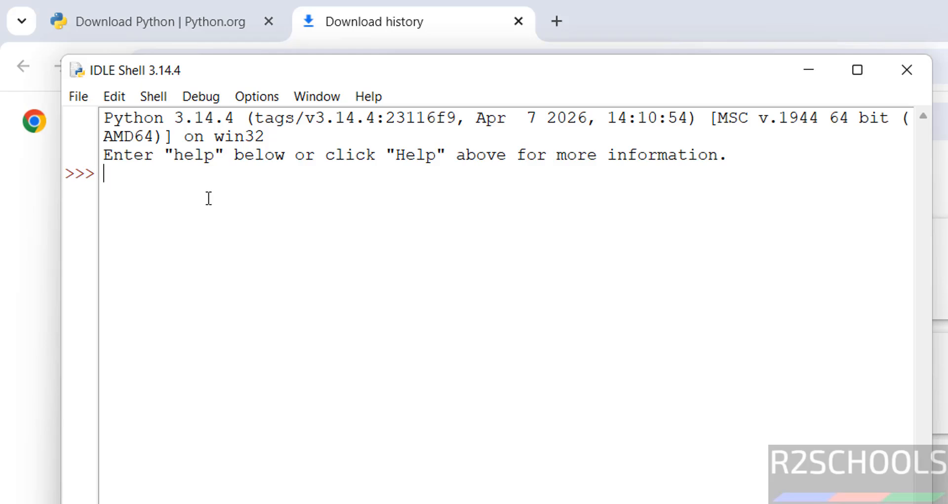
Step: Define the variables a=100 and b=300 in the IDLE Shell
text(a+)
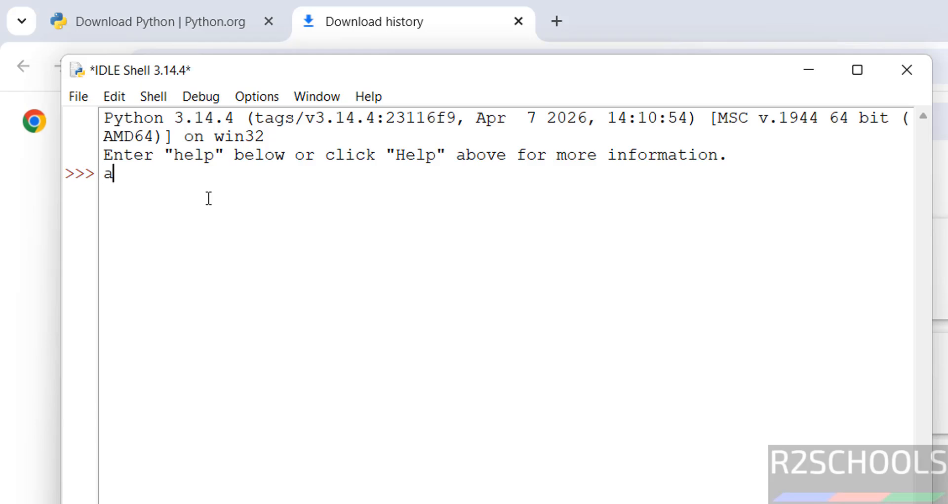
key(BackSpace)
key(BackSpace)
text(a=100)
key(Return)
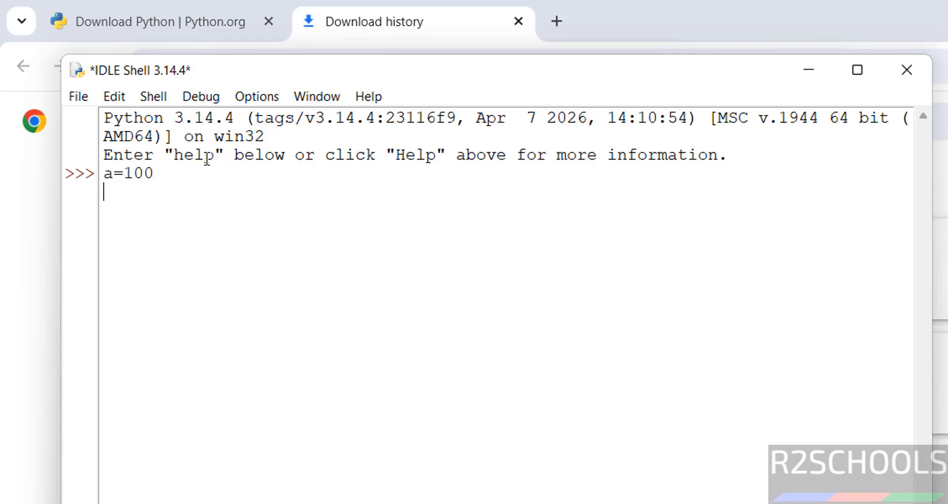
text(b=300)
key(Return)
Step: Assign c=a+b and d=a-b, and display the values of c and d
text(c=)
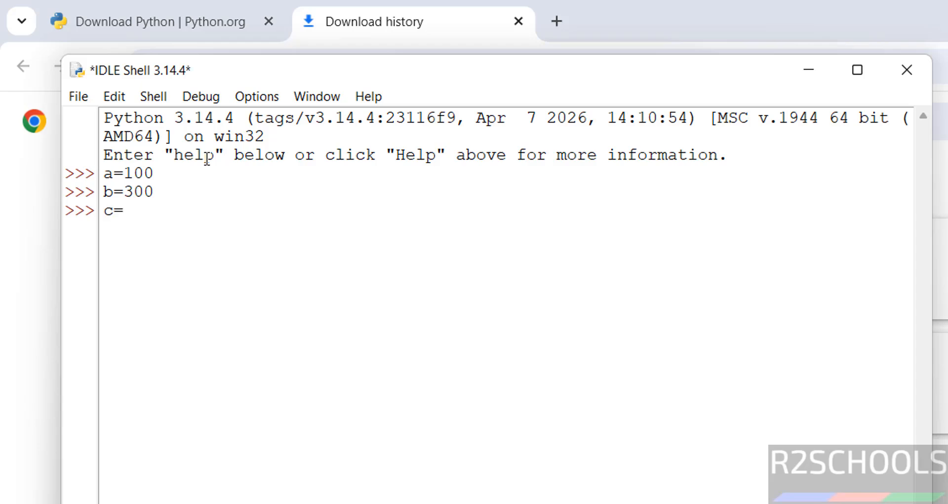
text(a+b)
key(Return)
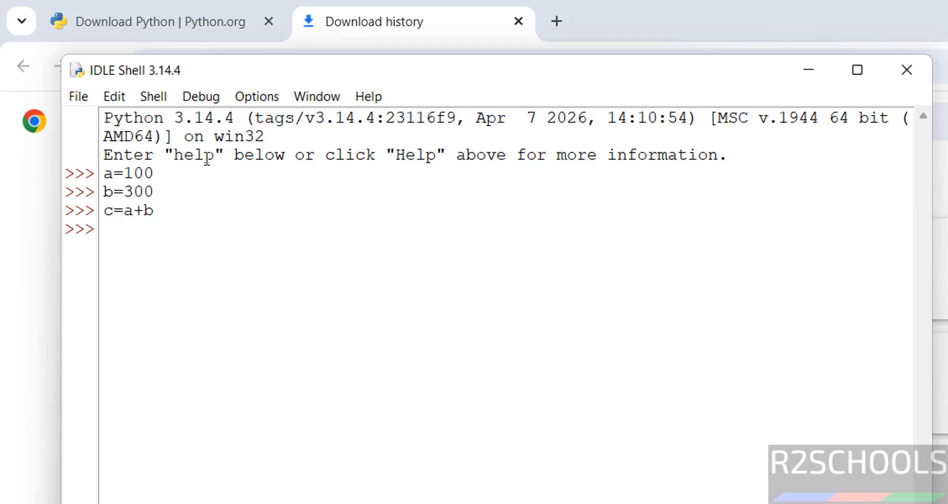
text(d=a-b)
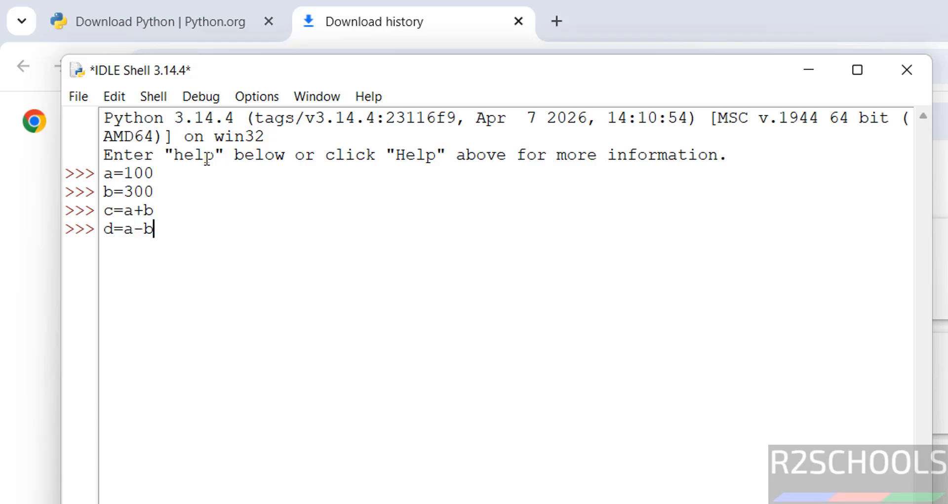
key(Return)
text(c)
key(Return)
text(d)
key(Return)
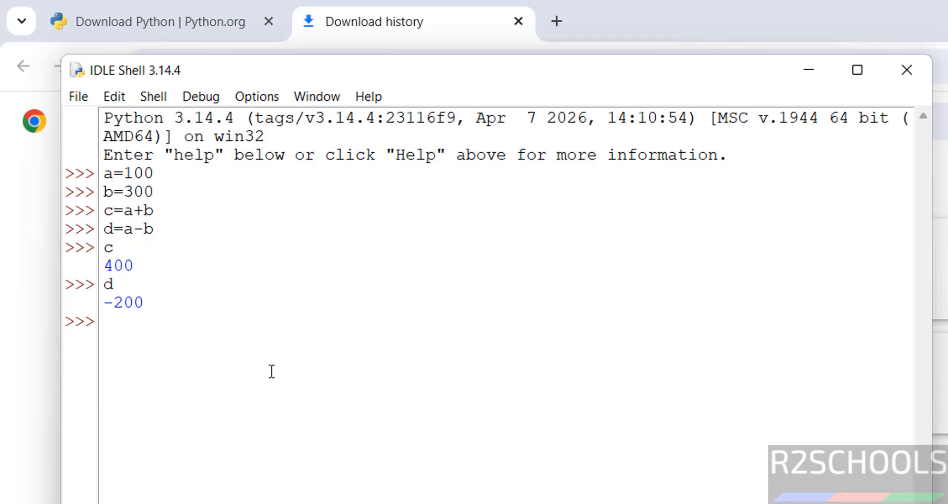
Step: Assign the string 'Welcome to my channel' to the variable k and display its value
text(a=)
key(BackSpace)
key(BackSpace)
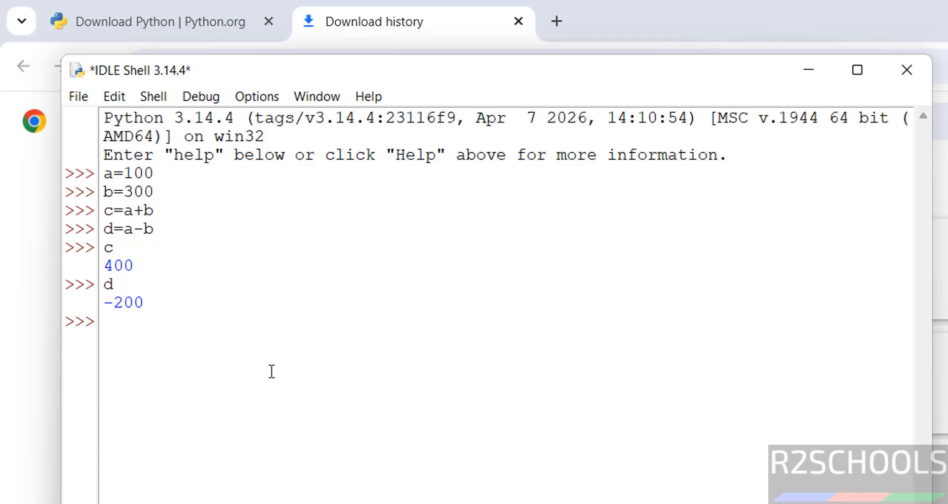
text(k='Welcome to m)
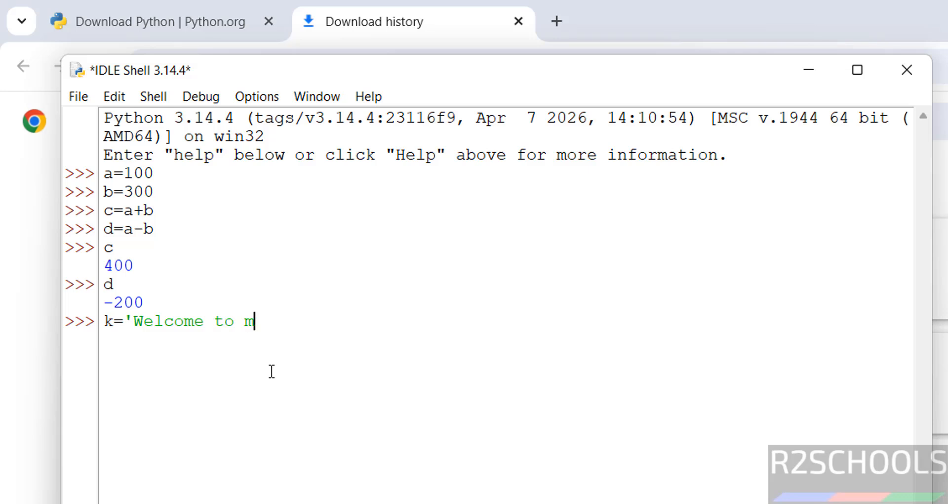
text(y channel')
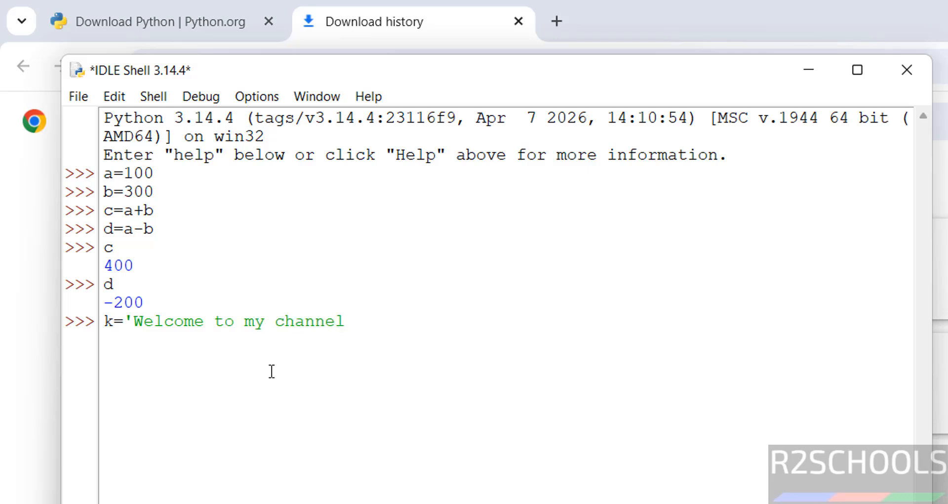
key(Return)
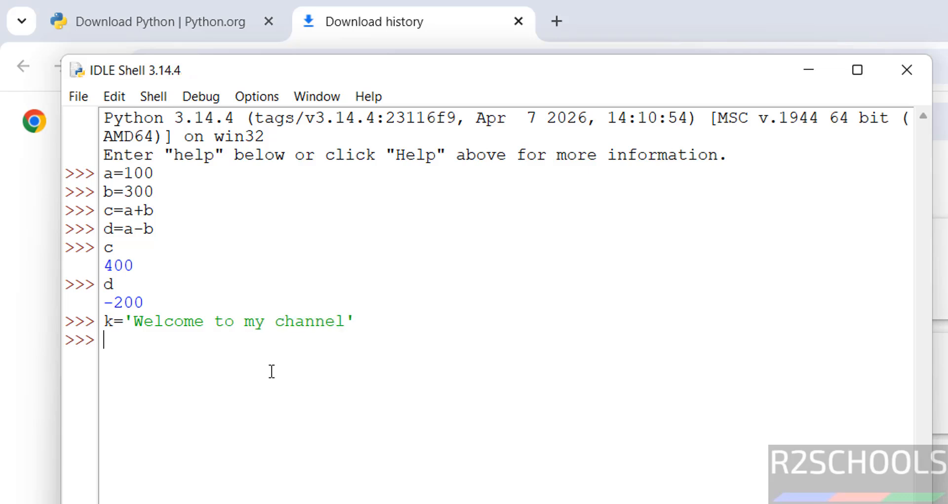
text(k)
key(Return)
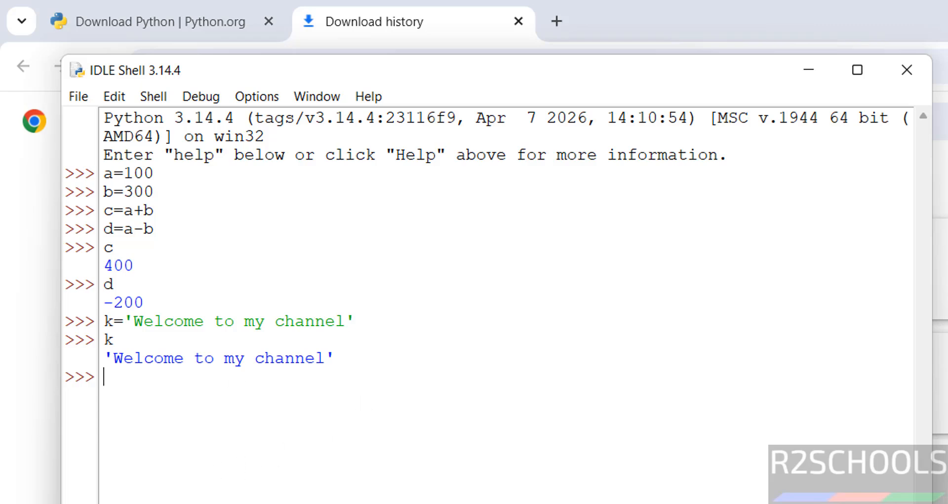
Step: View the Python session in the Command Prompt window and return to the IDLE Shell
key(alt+Tab)
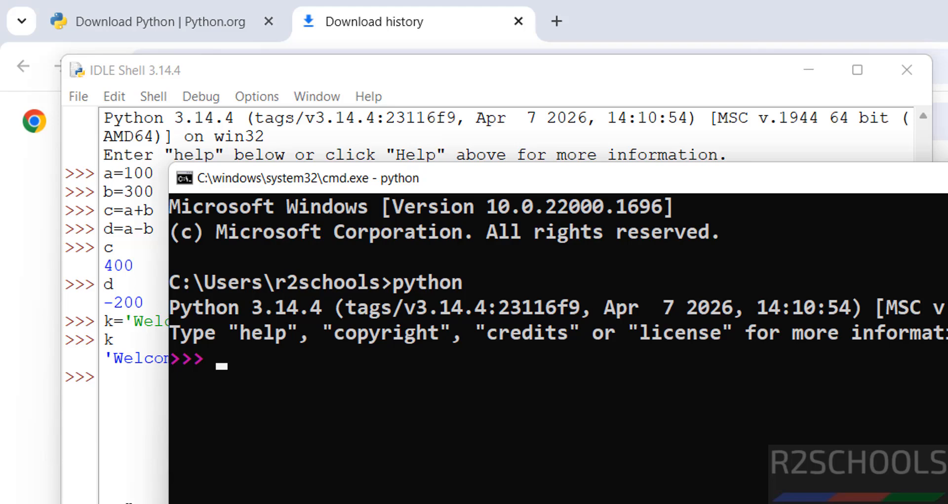
click(121, 467)
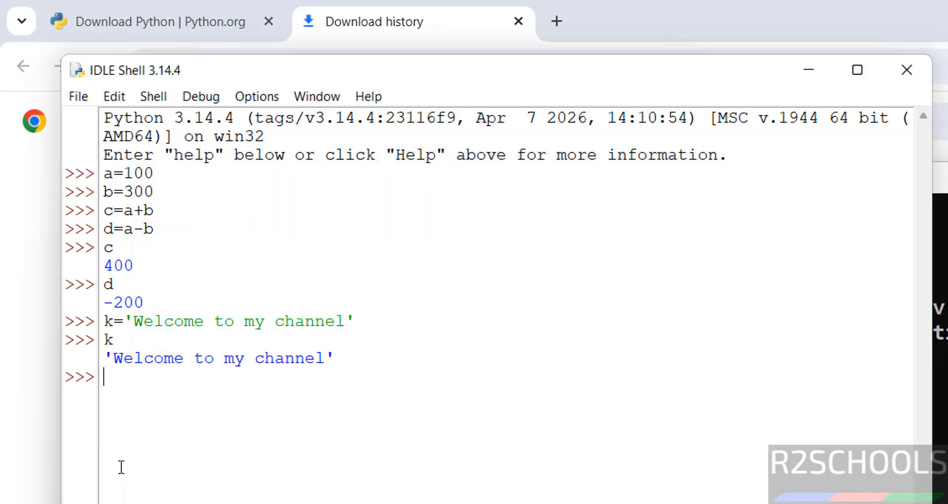